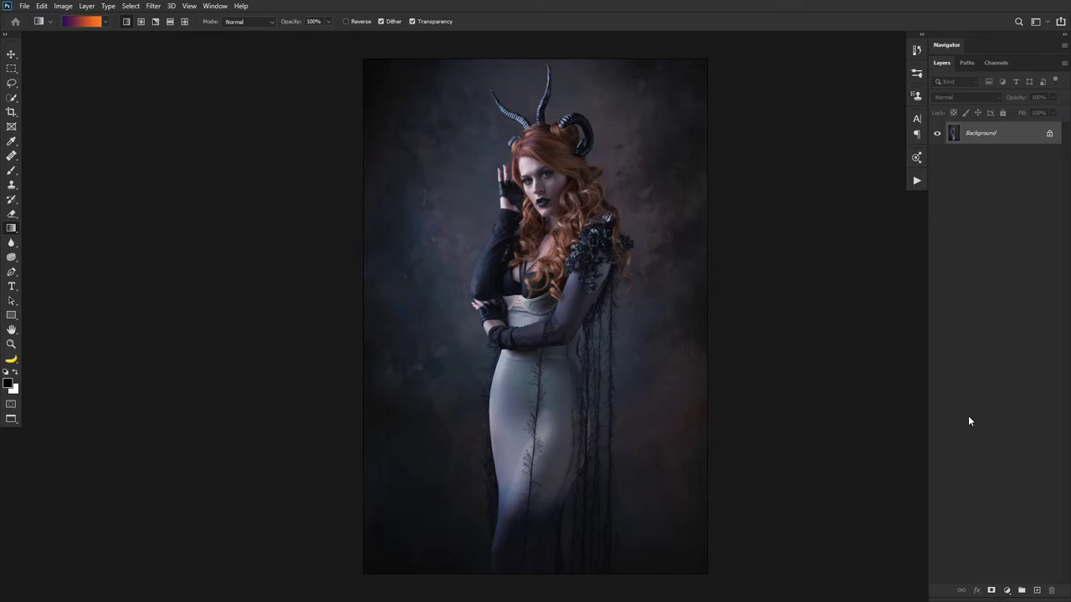
Step: Add a Color Lookup adjustment layer above the Background and load the 2Strip.look 3DLUT file
left_click(1006, 590)
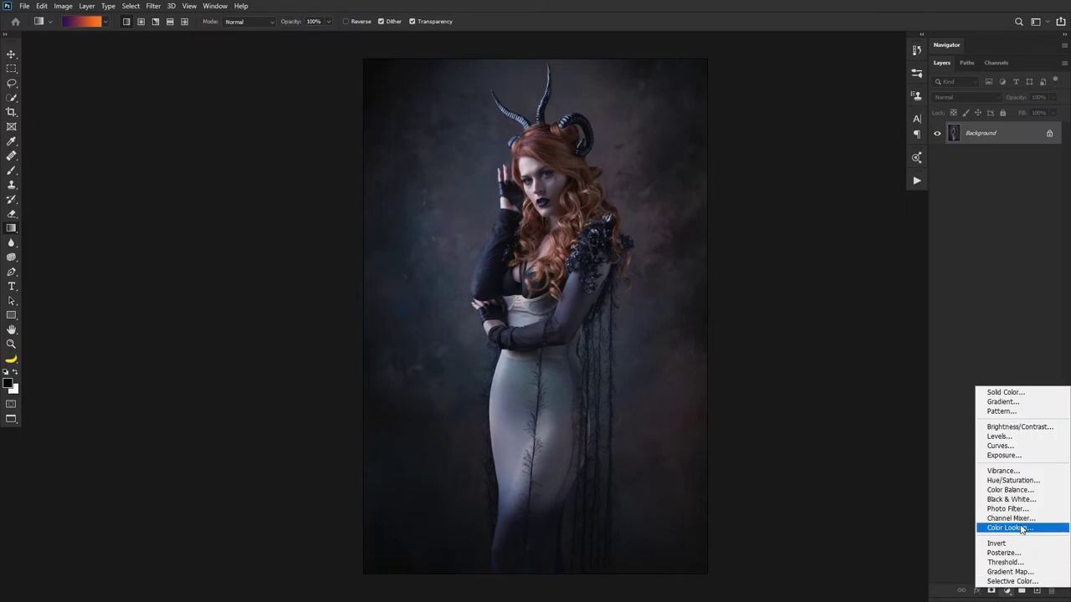
left_click(1021, 528)
left_click(734, 126)
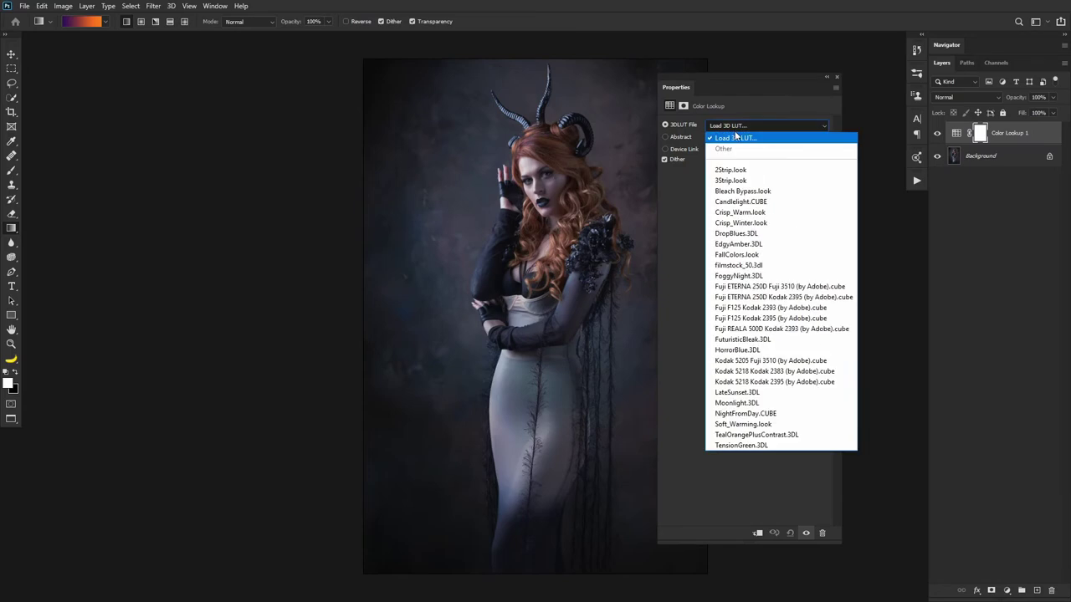
left_click(736, 170)
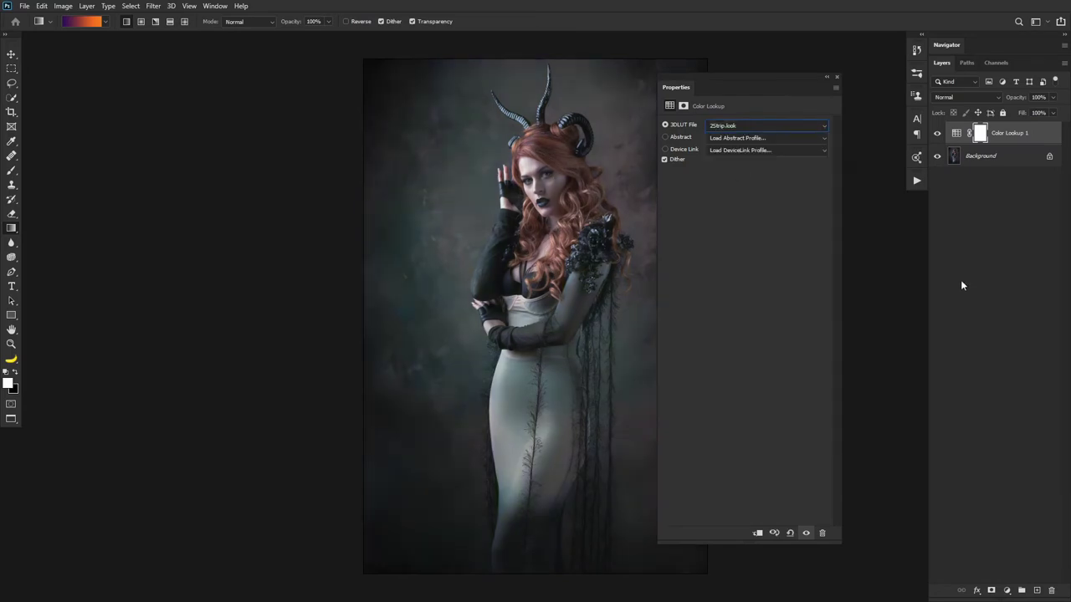
Step: Try successive 3DLUT files on the Color Lookup layer, ending with FallColors.look, and close its properties
key("Down")
key("Down")
key("Down")
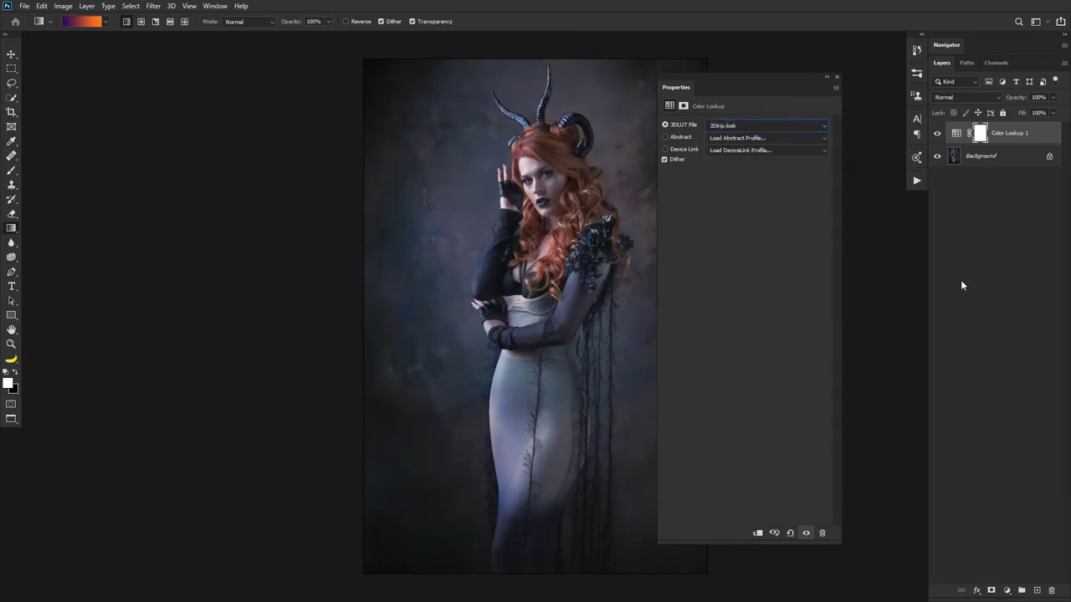
key("Down")
key("Down")
key("Down")
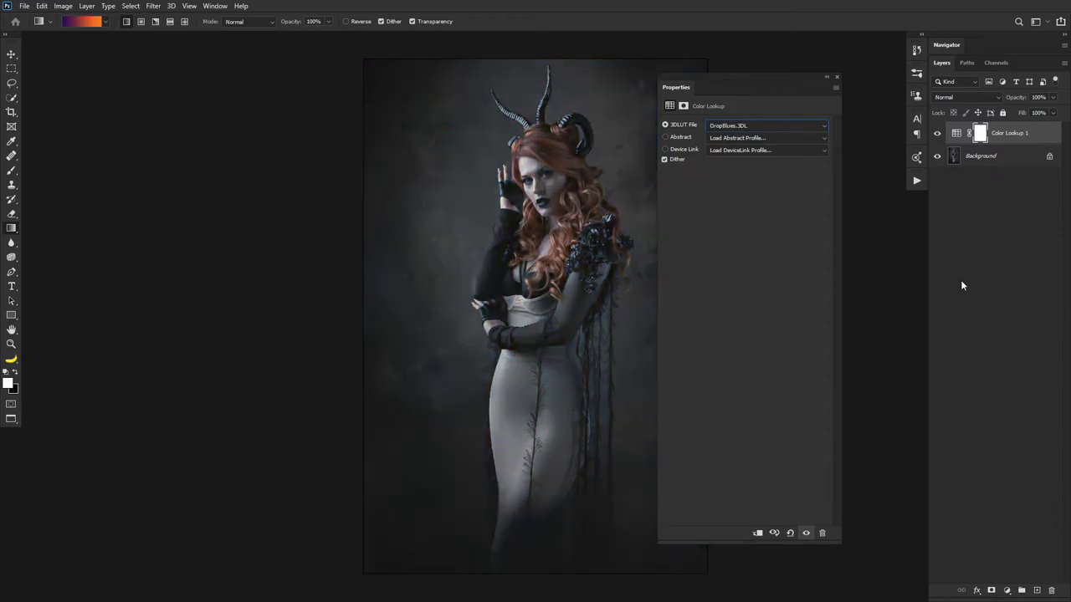
key("Down")
key("Down")
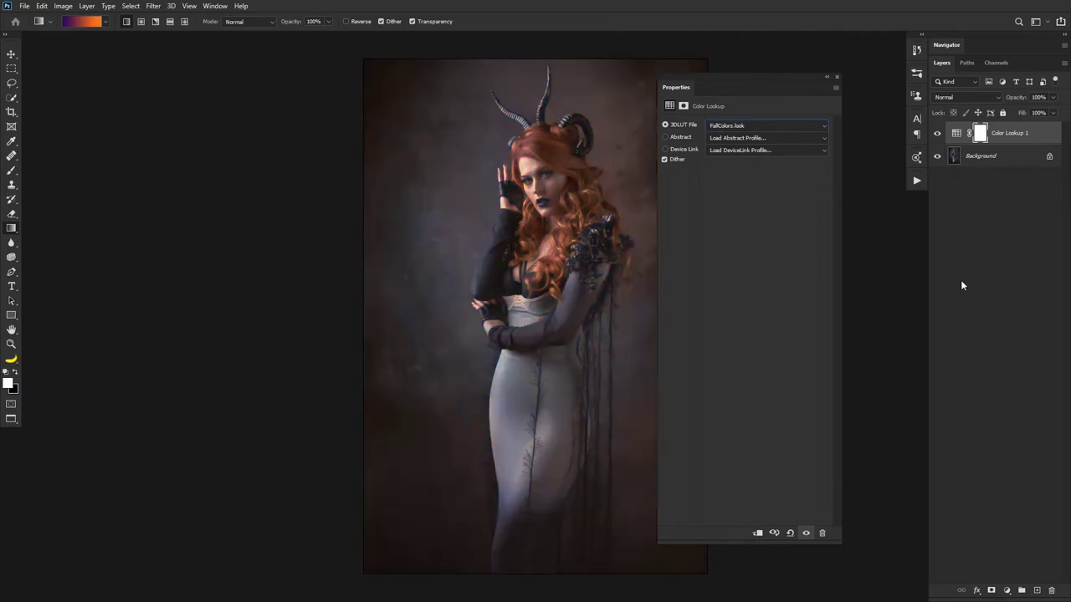
key("Down")
left_click(836, 77)
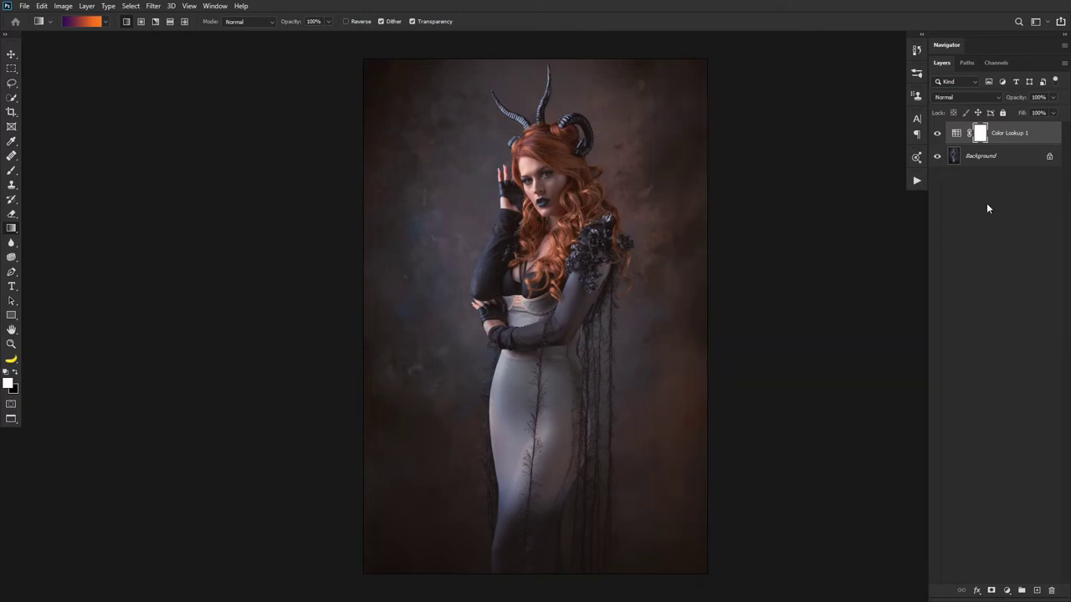
Step: Try a lower opacity on the Color Lookup layer, restore it to 100%, and try duplicating the layer to strengthen the effect
left_click_drag(1014, 102, 1000, 101)
type("100")
key("Return")
key("ctrl+j")
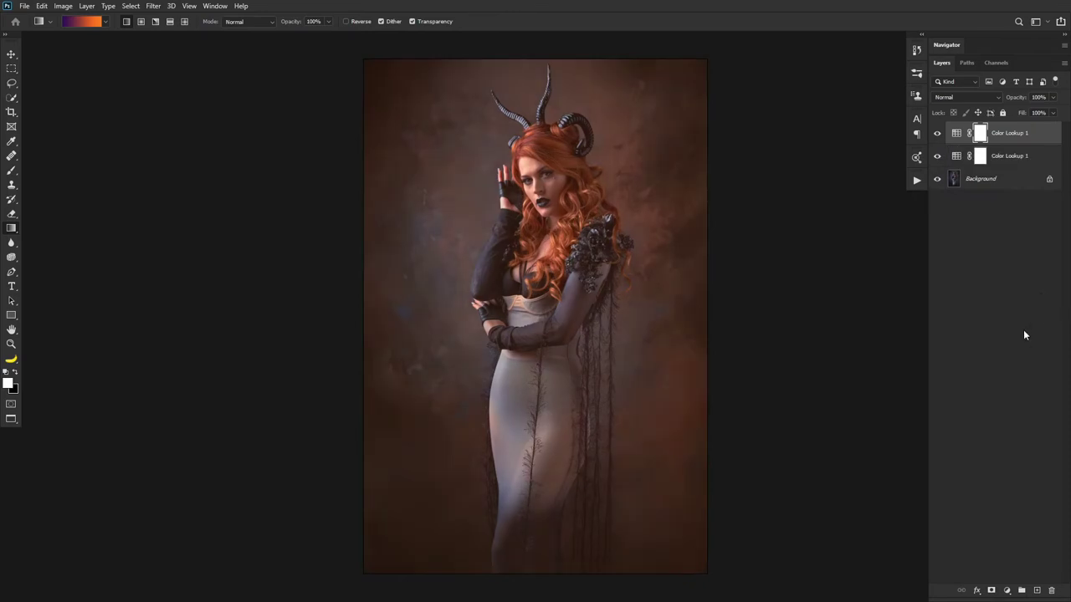
key("ctrl+z")
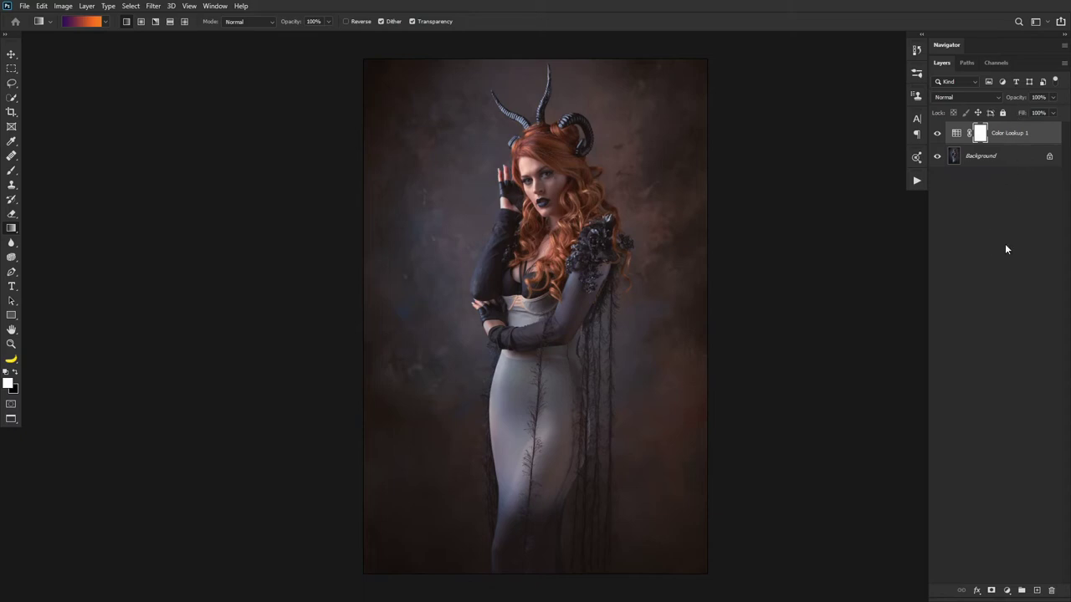
Step: Reopen the Color Lookup layer's properties to review its loaded 3DLUT file
left_click(956, 133)
key("d")
double_click(956, 134)
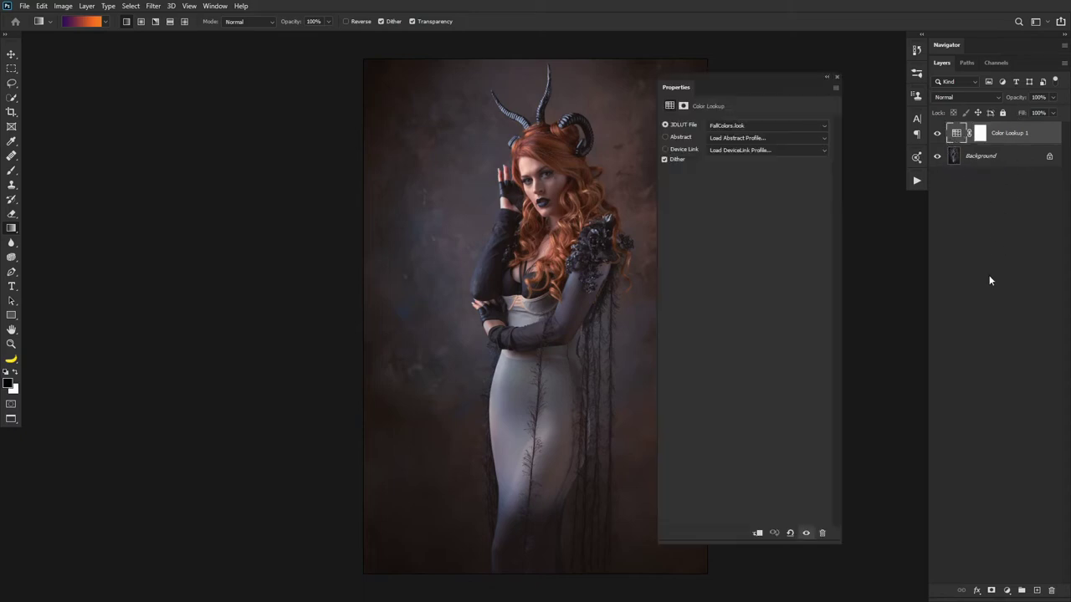
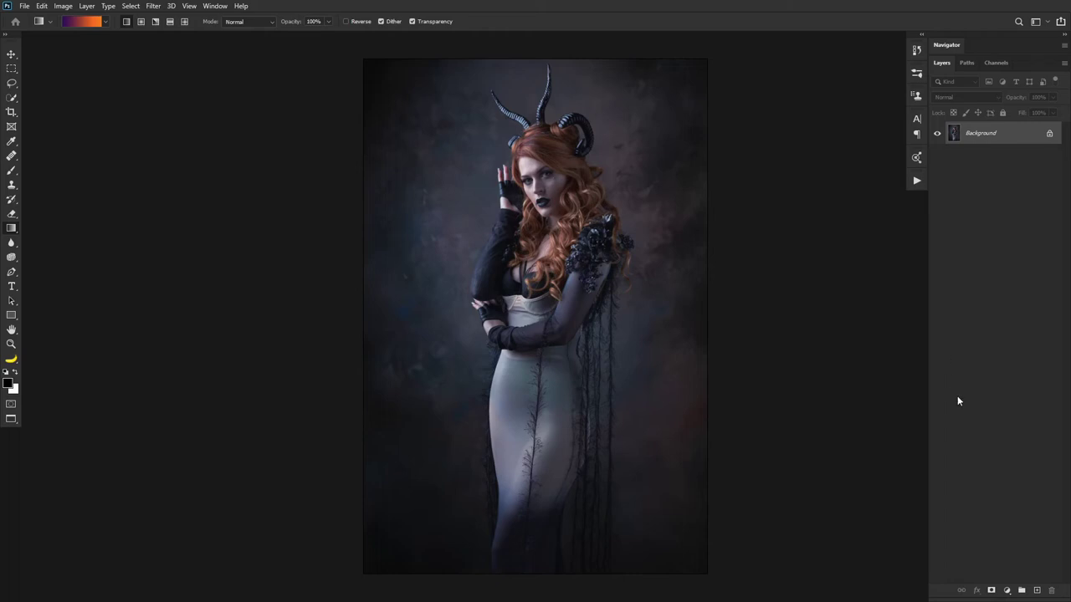
Step: Add a Curves adjustment layer and lift the RGB curve's black point to an output of 5
left_click(1006, 589)
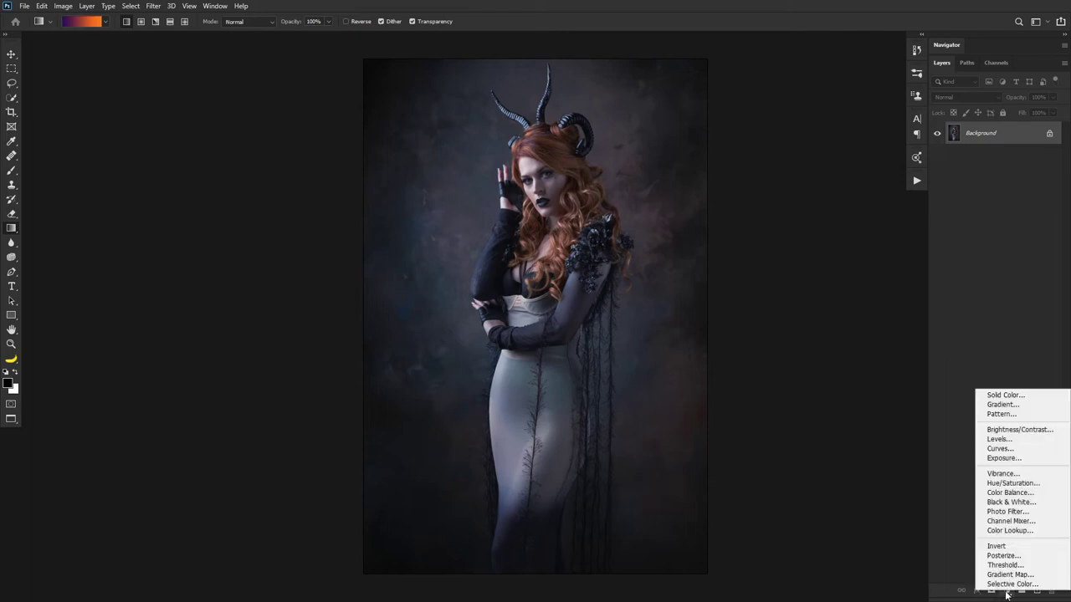
left_click(999, 448)
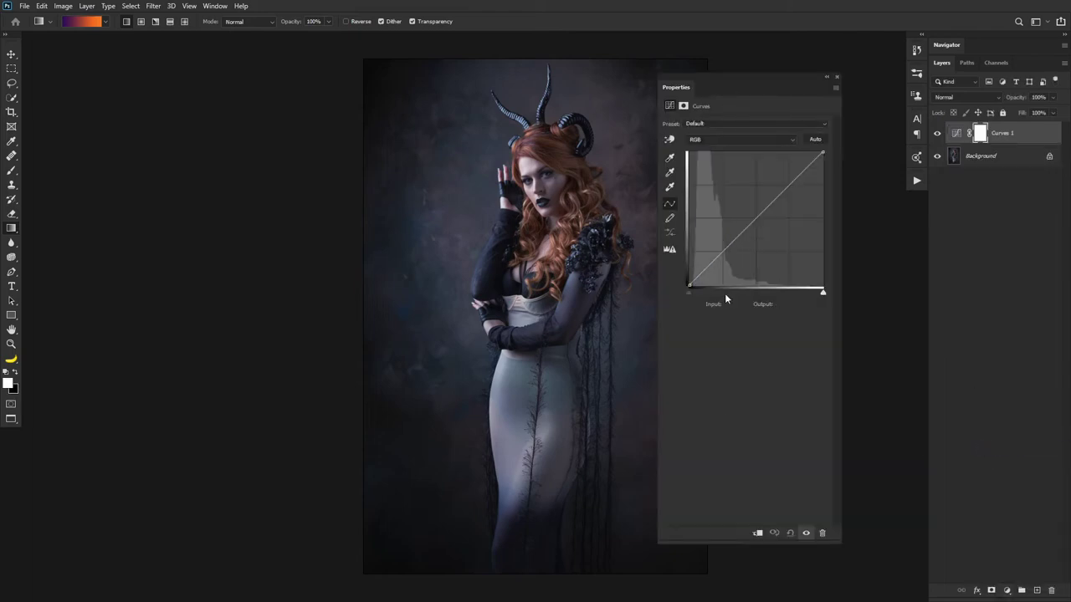
left_click_drag(689, 287, 675, 282)
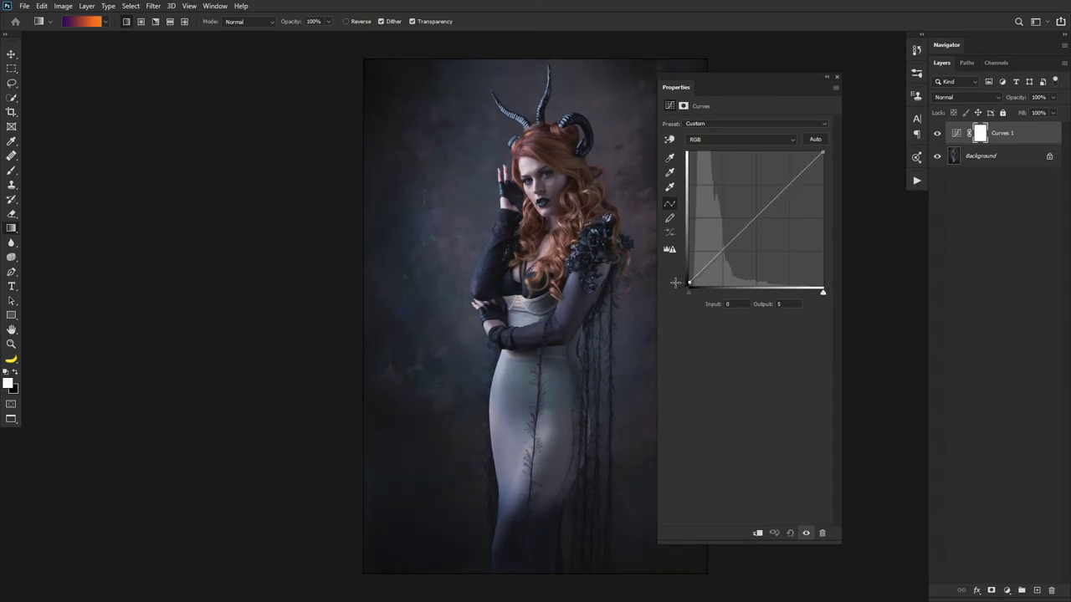
Step: Lift the black point of the Curves layer's Blue channel slightly and add a midpoint to its curve
left_click(732, 140)
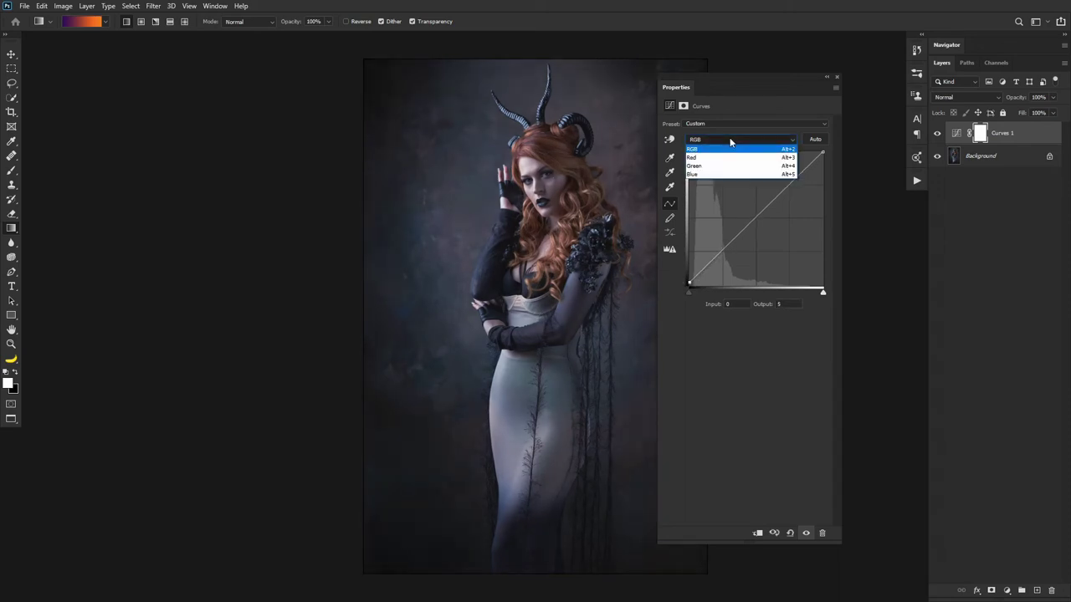
left_click(725, 175)
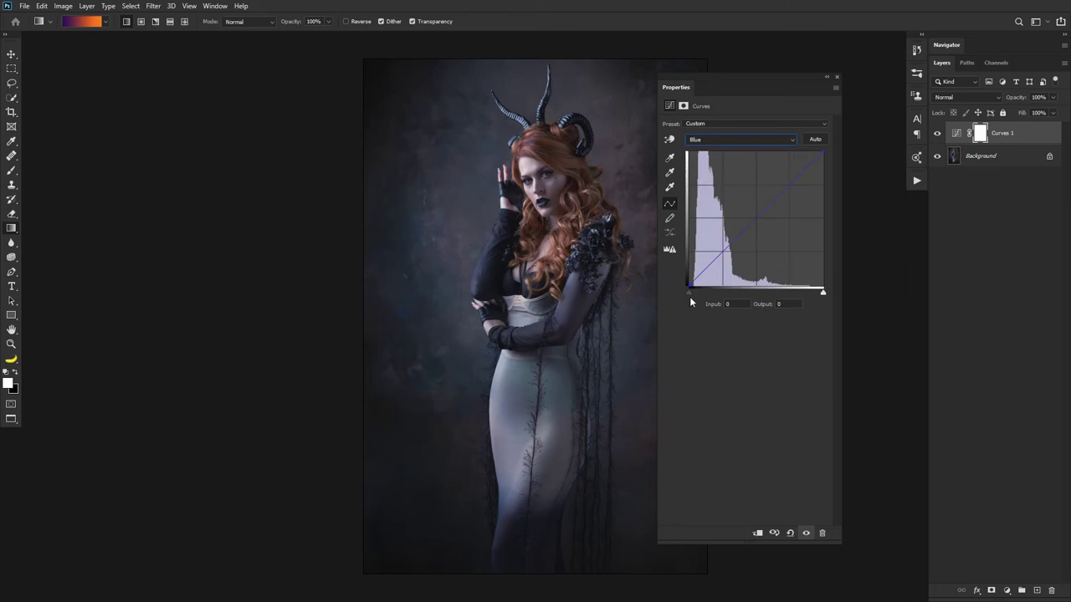
left_click_drag(687, 287, 679, 284)
left_click(757, 219)
left_click(836, 79)
Step: Add a Color Balance adjustment layer and shift its midtones toward yellow by about -9
left_click(1006, 591)
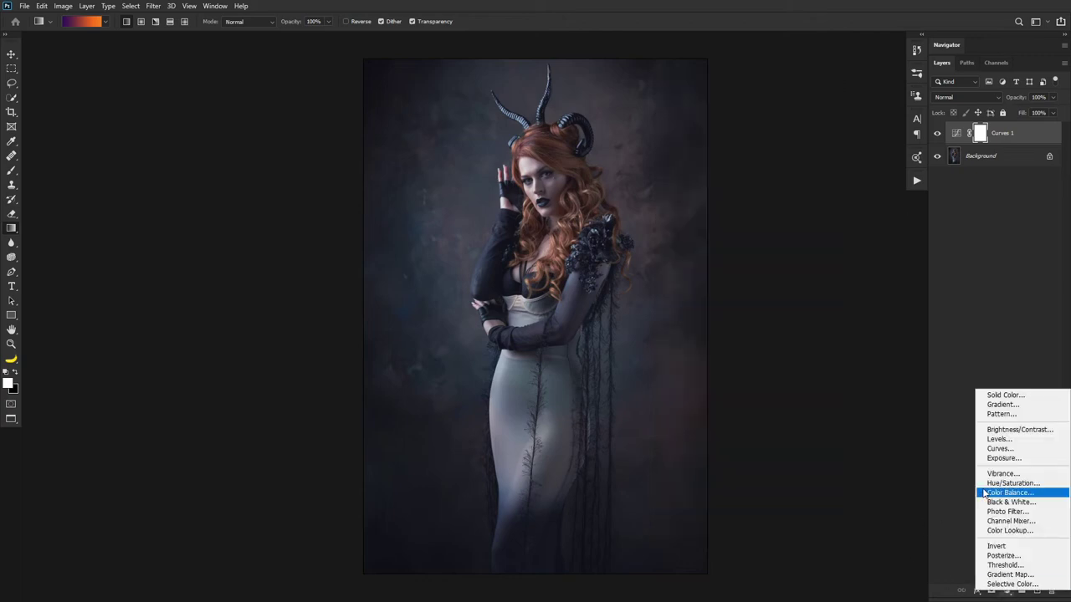
left_click(1008, 493)
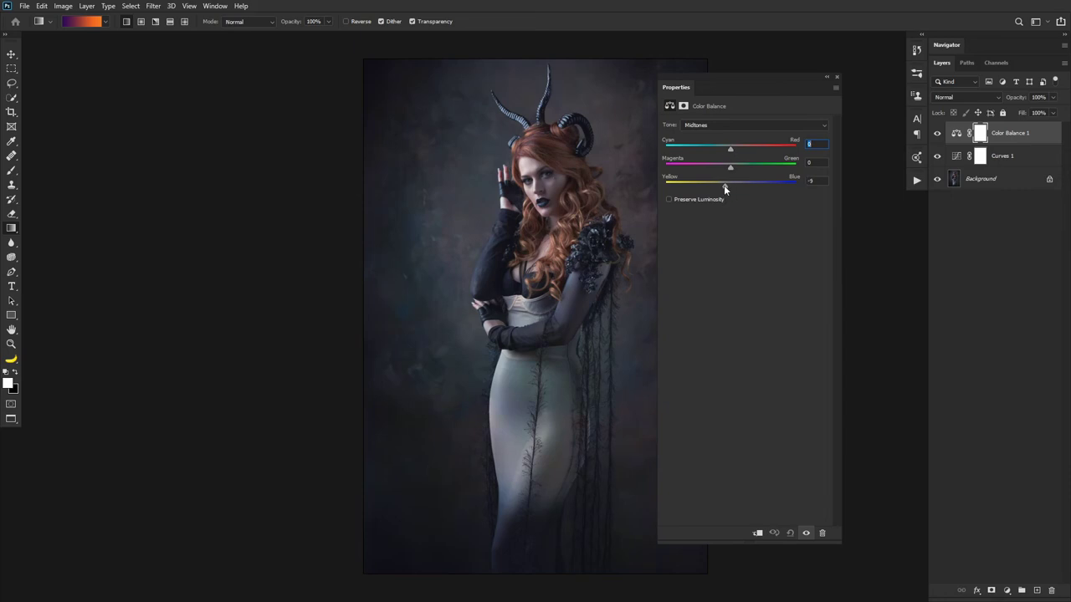
left_click_drag(731, 149, 725, 150)
Step: Set the Color Balance highlights to +14 on Cyan-Red and -11 on Yellow-Blue, and close the properties
left_click(729, 126)
left_click(727, 152)
left_click_drag(730, 185, 724, 188)
left_click_drag(724, 186, 724, 187)
left_click_drag(736, 149, 739, 152)
left_click(837, 77)
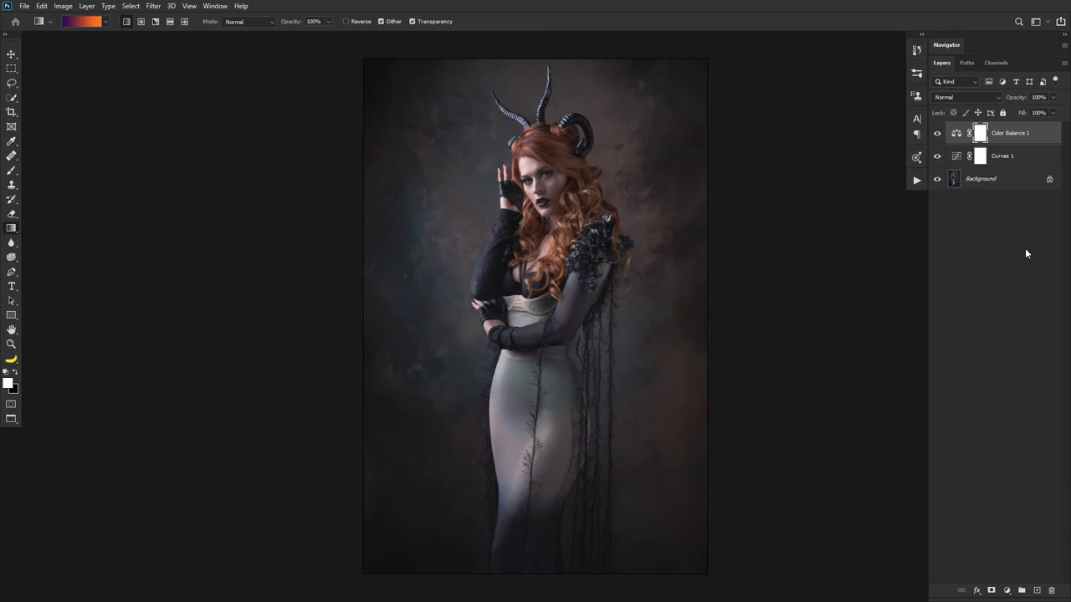
Step: Add a Hue/Saturation adjustment layer and reduce the master saturation to -18
left_click(1007, 592)
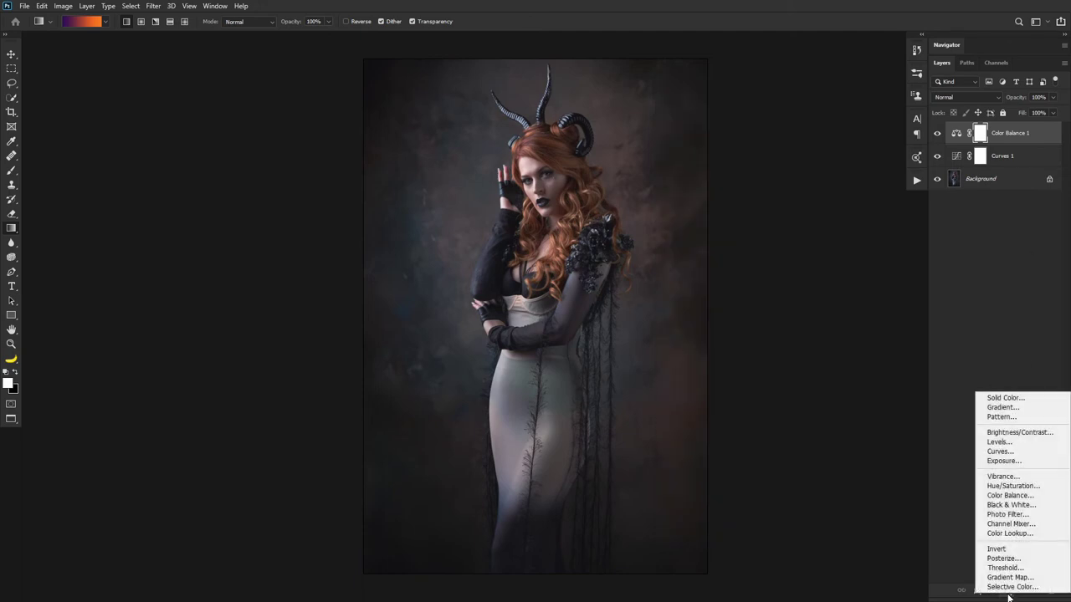
left_click(984, 487)
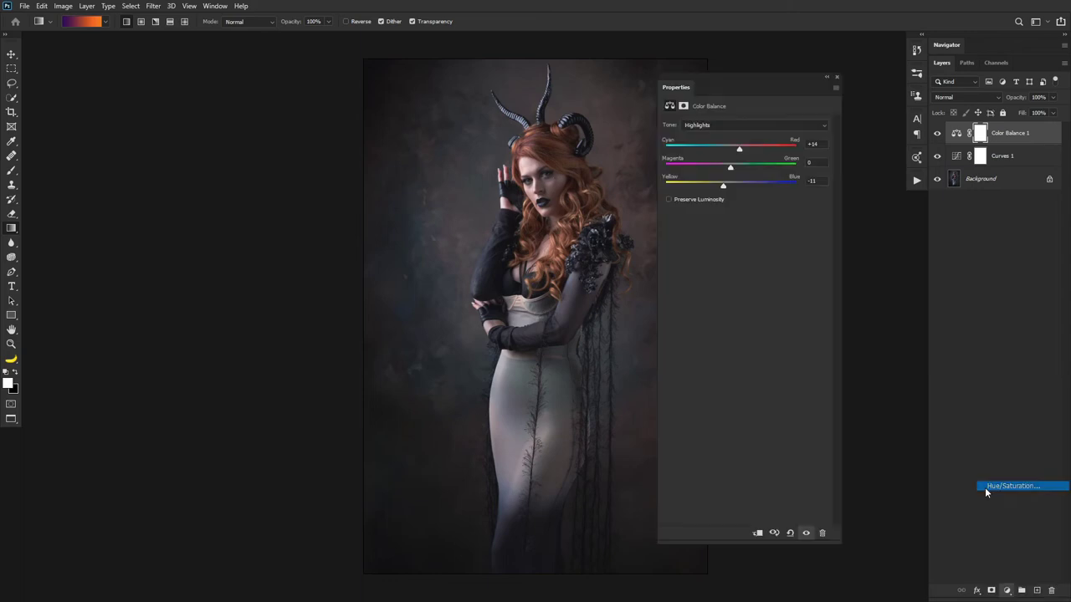
left_click_drag(746, 191, 731, 191)
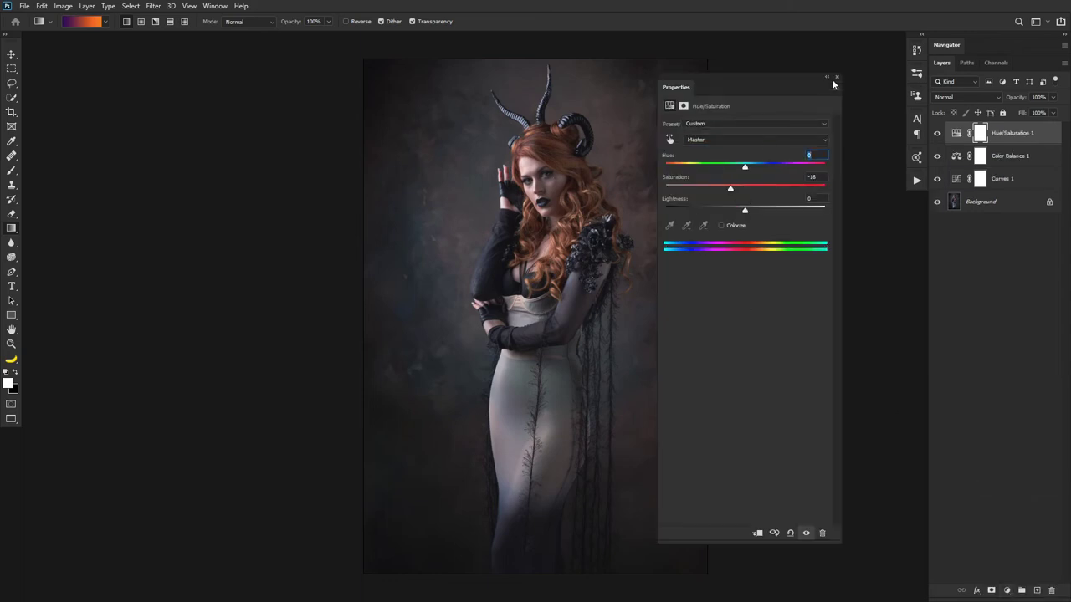
left_click(839, 78)
Step: Add a Gradient Map adjustment layer using the purple-to-orange gradient preset
left_click(1006, 590)
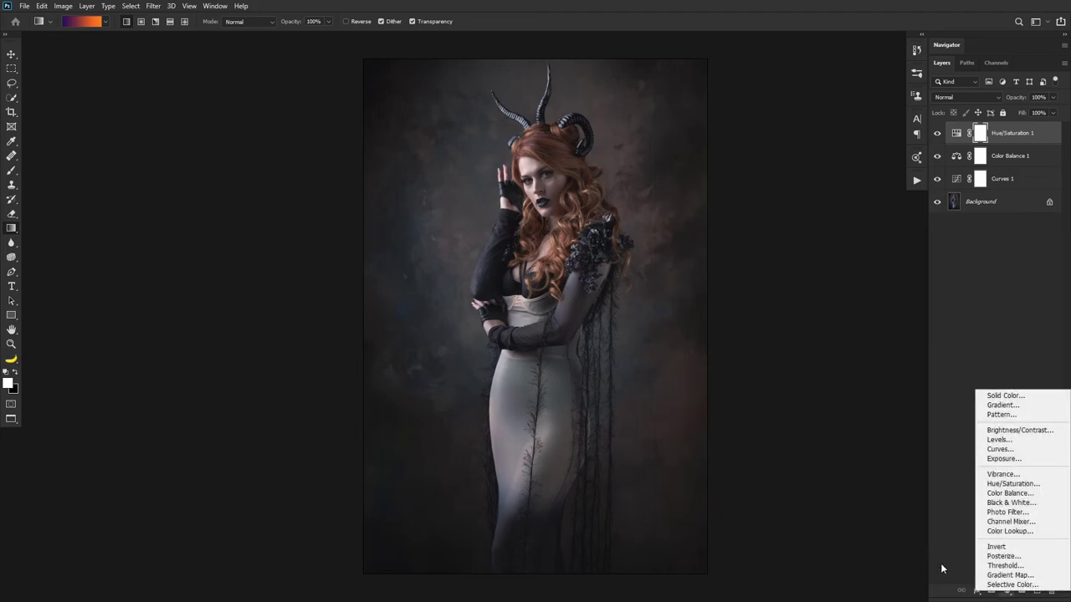
left_click(992, 575)
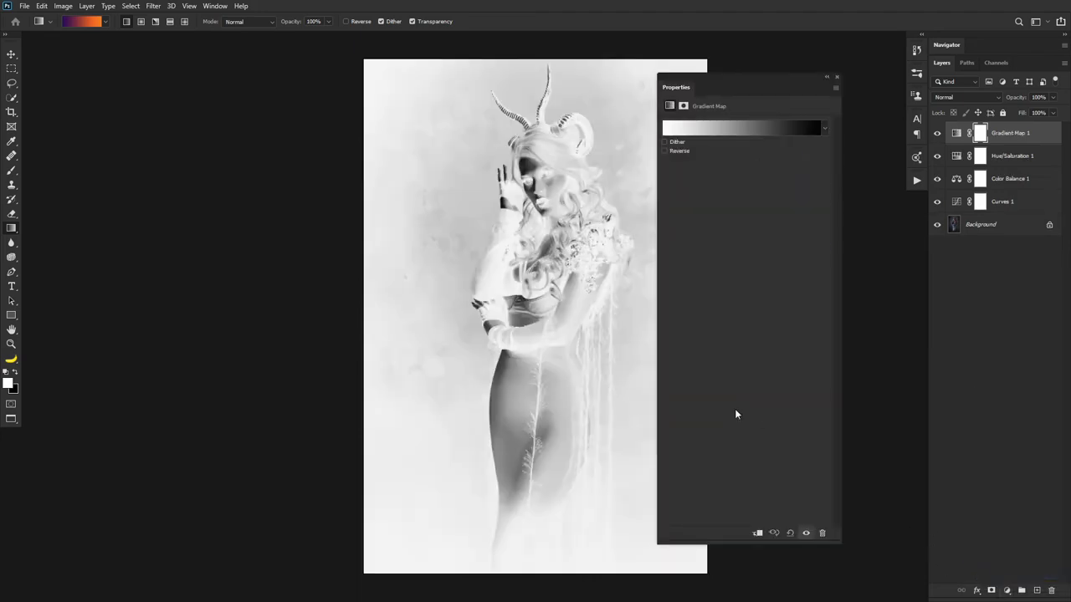
left_click(702, 130)
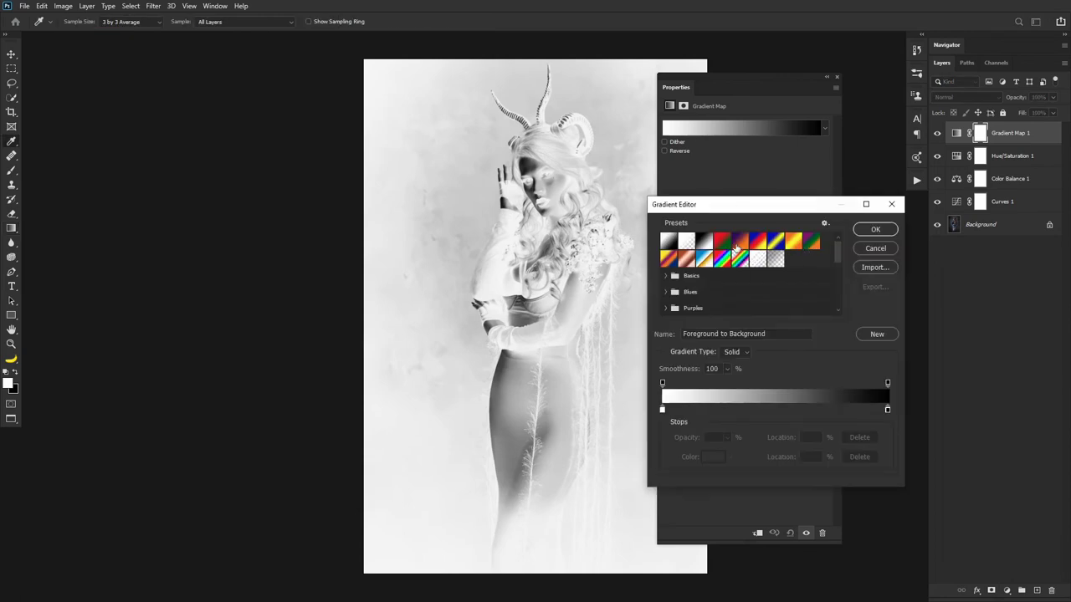
left_click(736, 241)
left_click(875, 229)
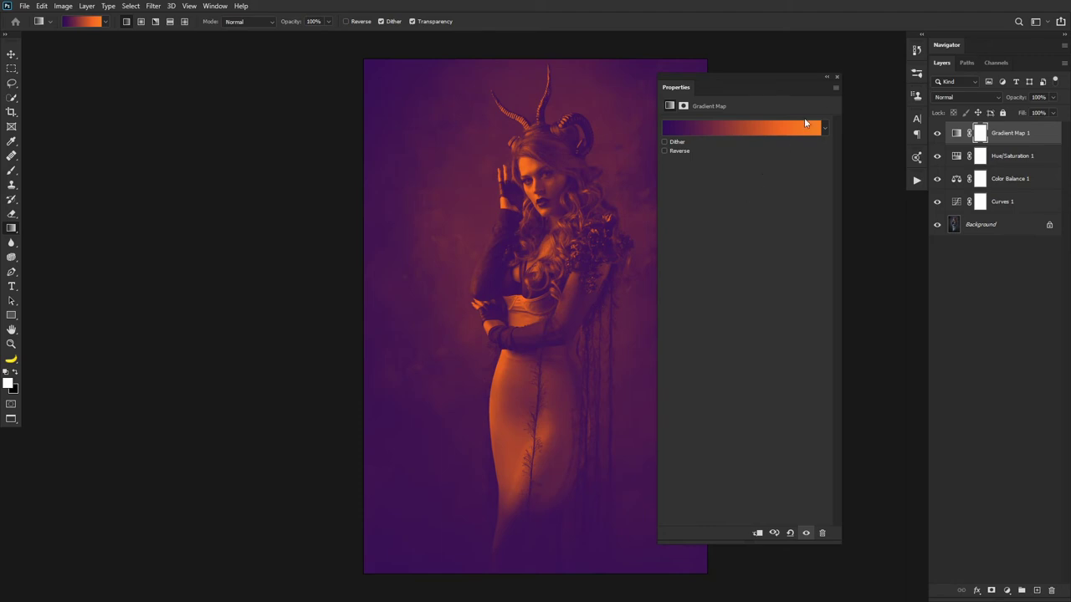
left_click(837, 77)
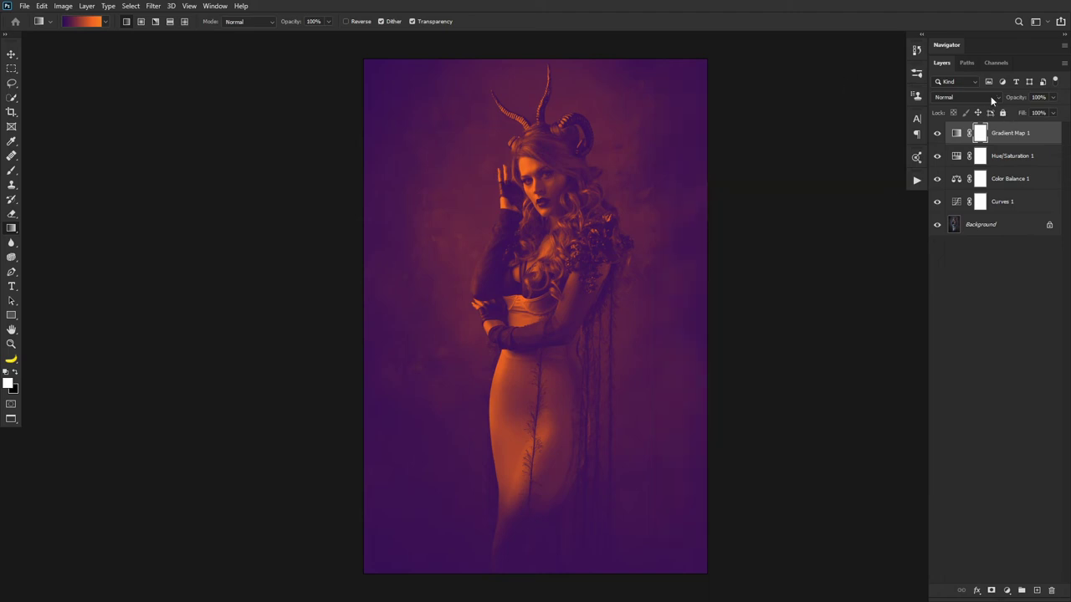
Step: Lower the Gradient Map layer's opacity to about 20% and deselect all layers
left_click_drag(1015, 98, 974, 102)
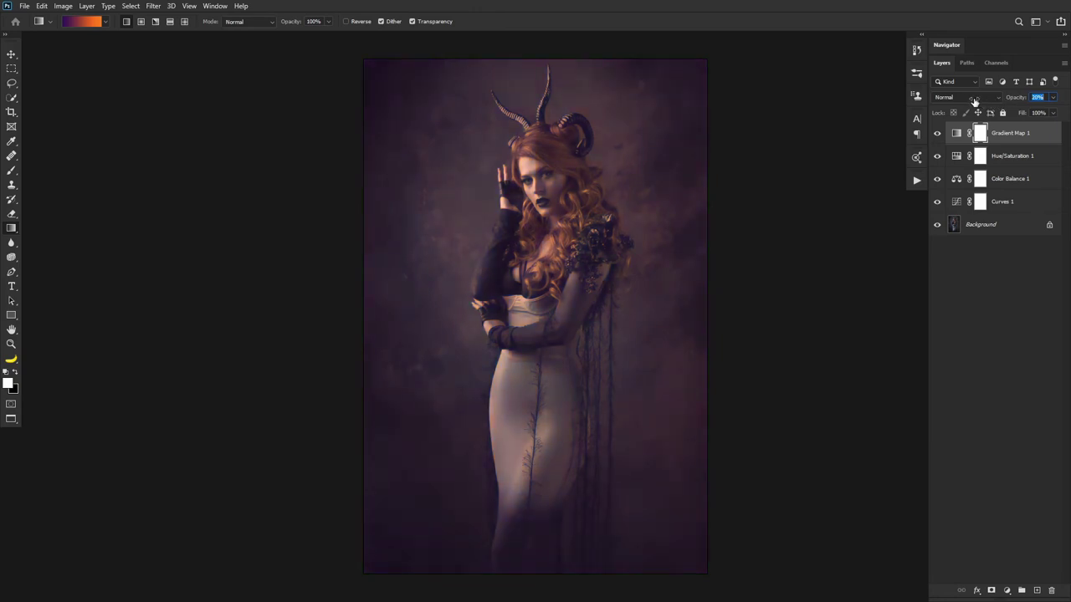
left_click_drag(974, 100, 976, 104)
left_click(995, 251)
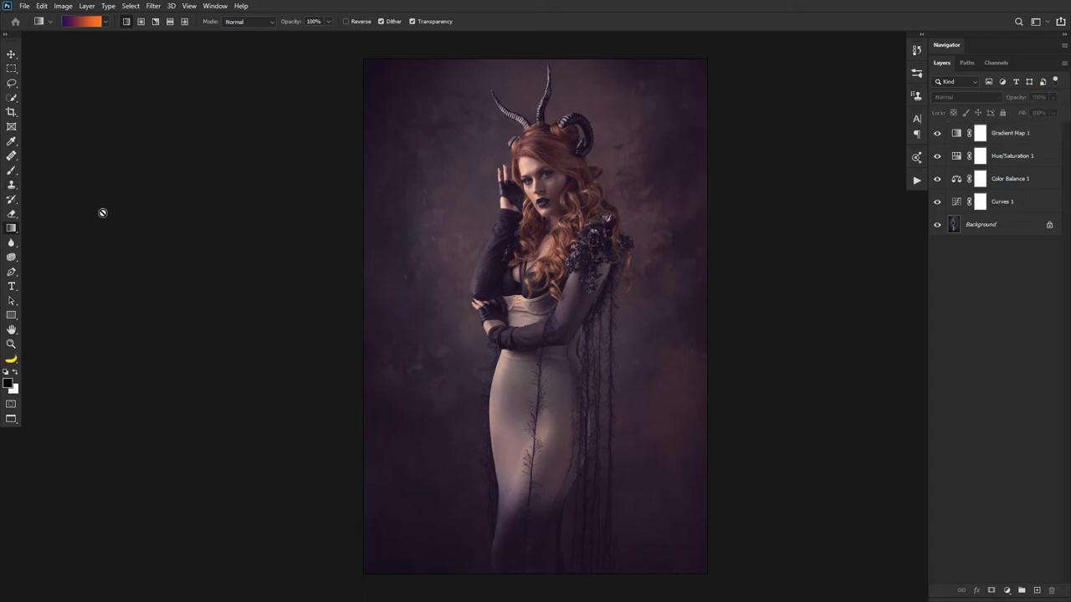
Step: Start a Color Lookup Tables export with the description "The Amazing LUT" and enter the copyright holder's name
left_click(23, 7)
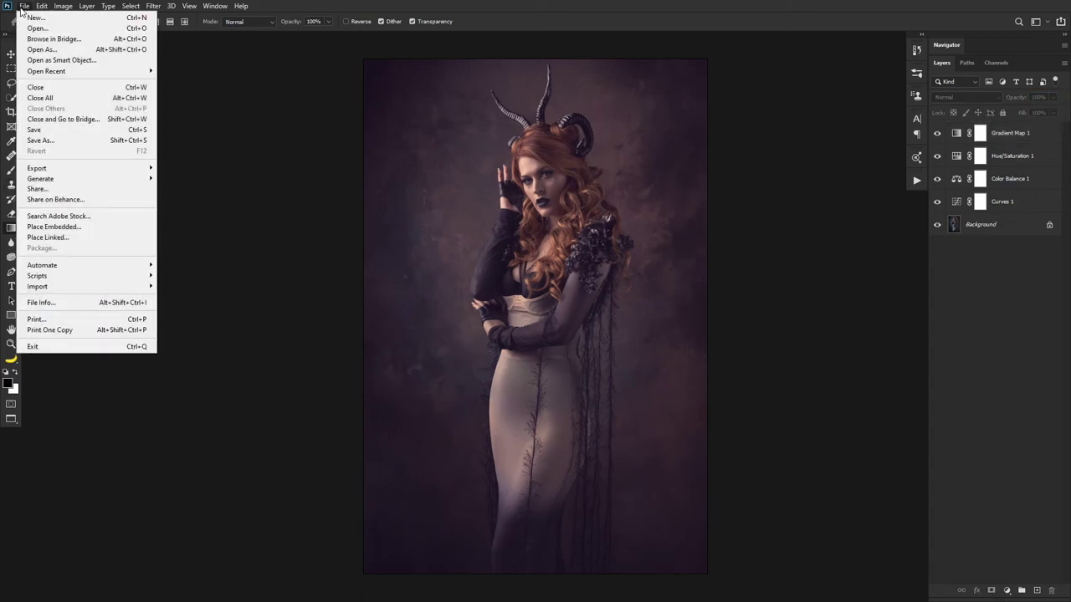
mouse_move(57, 169)
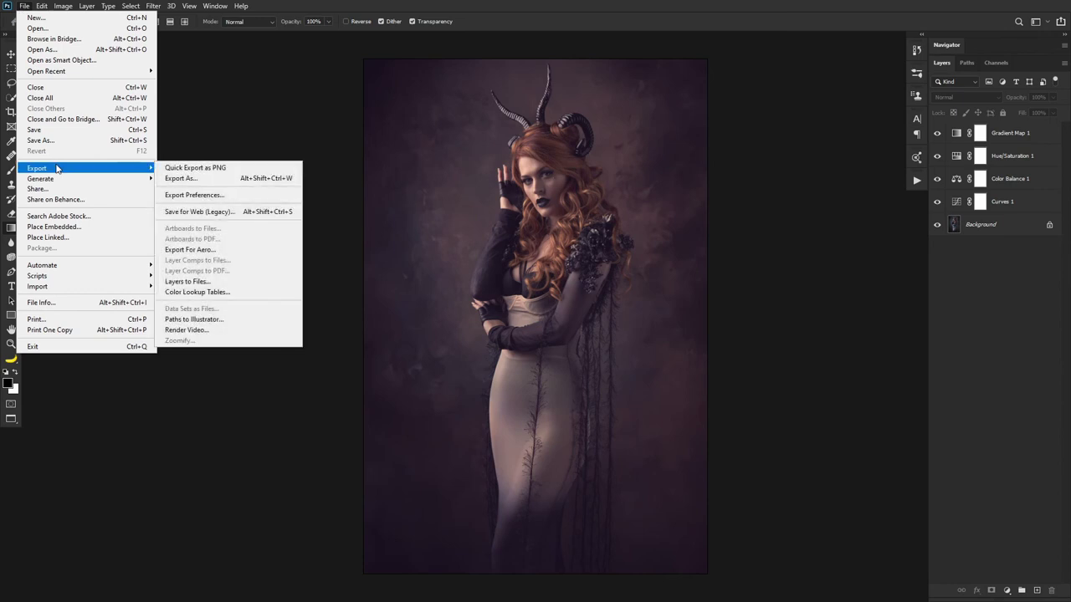
left_click(239, 293)
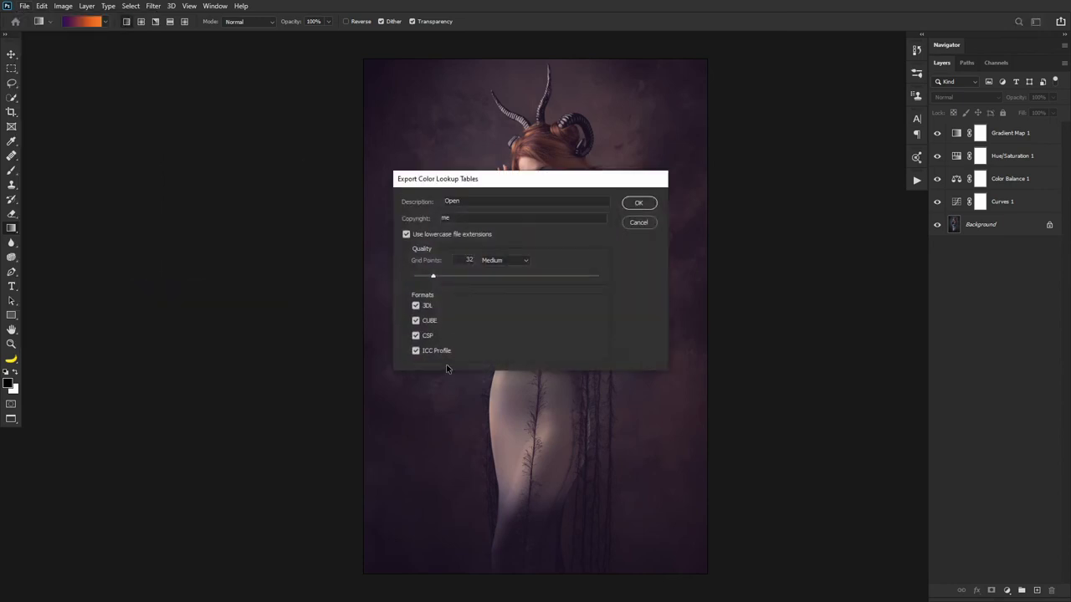
double_click(521, 202)
type("The Amazing")
key("Tab")
type("soc")
key("BackSpace")
key("BackSpace")
type("cott detwell")
Step: Set the lookup table quality to High and accept the export options with all four formats enabled
left_click(501, 264)
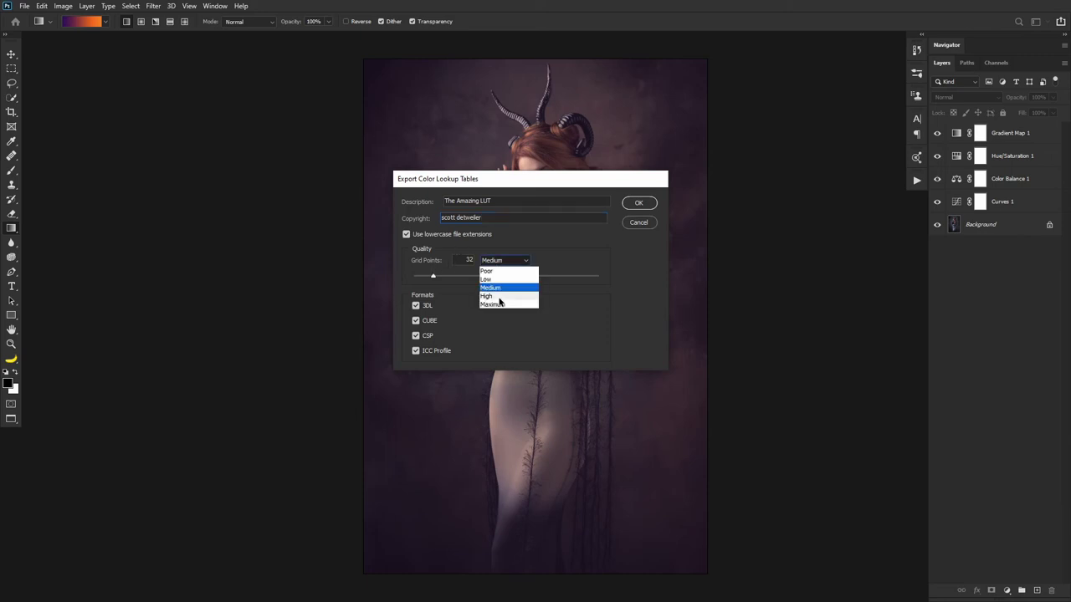
left_click(489, 296)
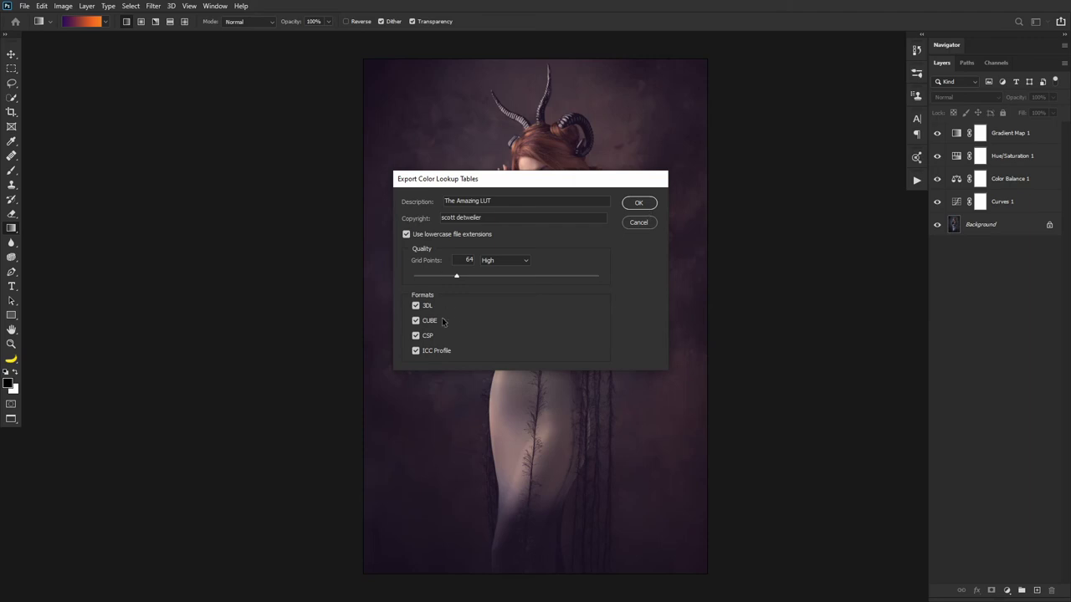
left_click(638, 203)
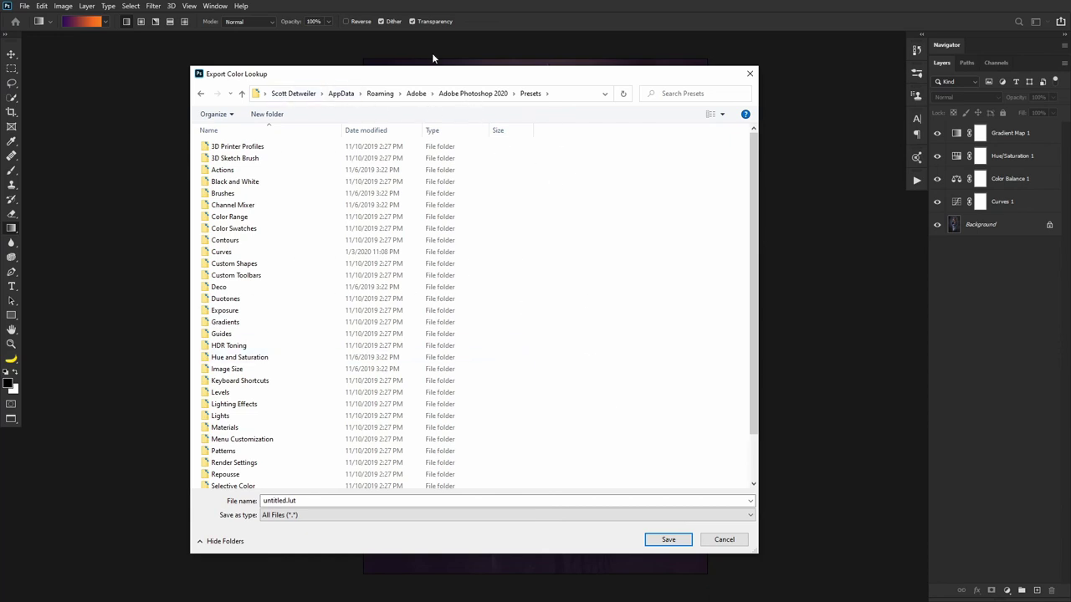
Step: Create a folder named "Look Up Tables" inside the Presets folder for the exported lookup files
right_click(646, 291)
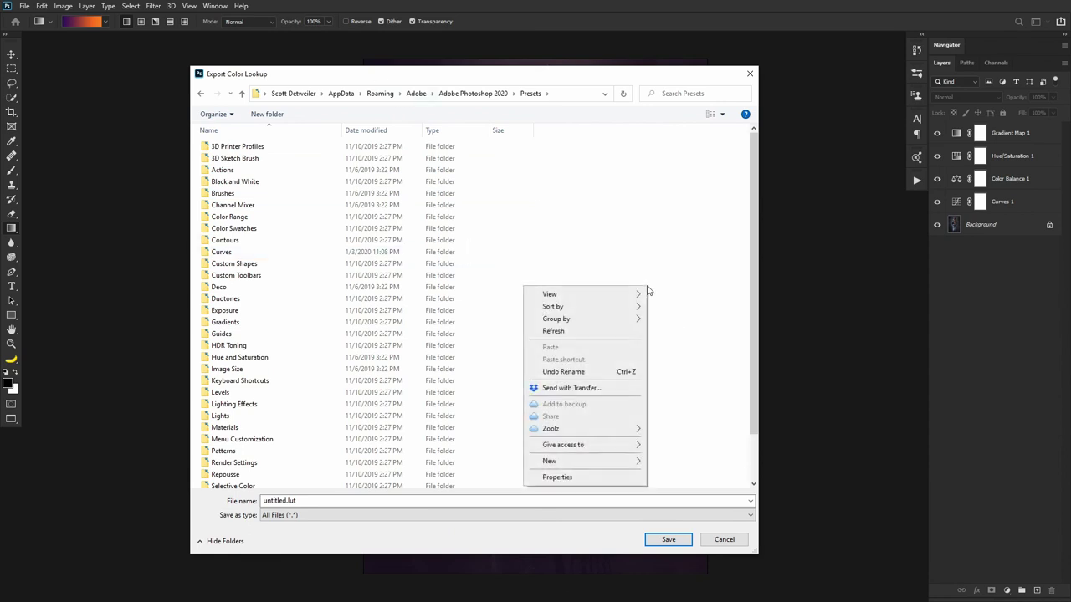
mouse_move(621, 461)
left_click(657, 465)
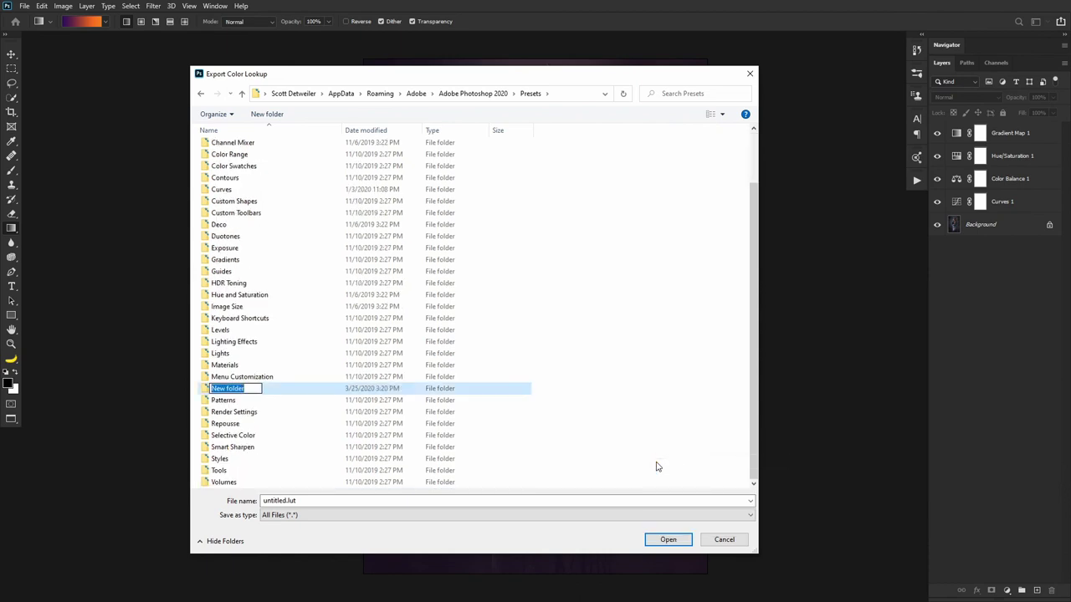
type("Look Up Tables")
key("Return")
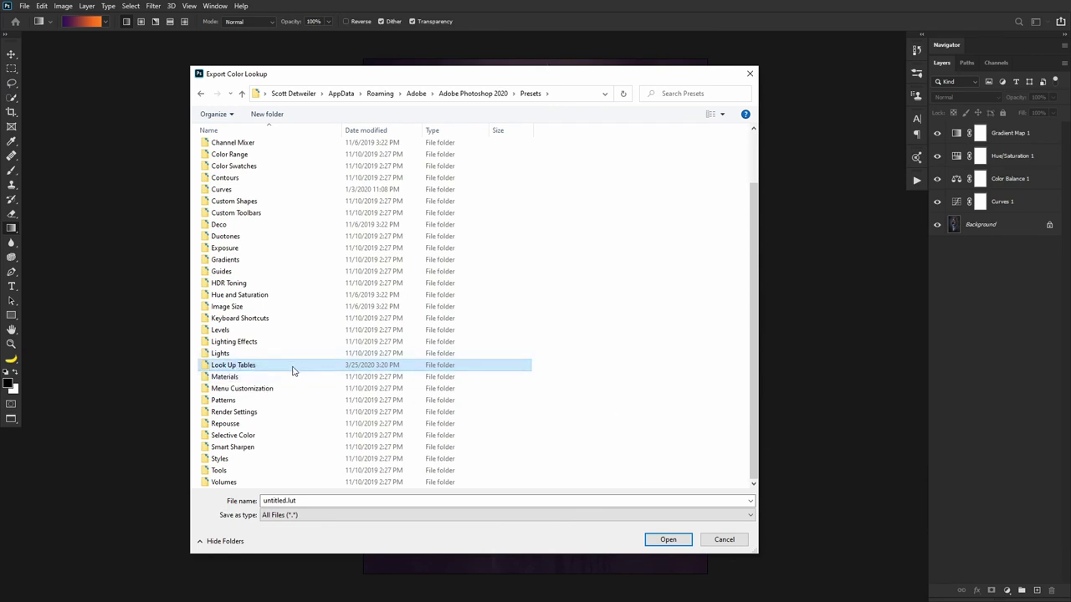
Step: Save the color lookup export in the Look Up Tables folder under the name "The Amazing LUT"
double_click(276, 365)
left_click(292, 500)
left_click(287, 500)
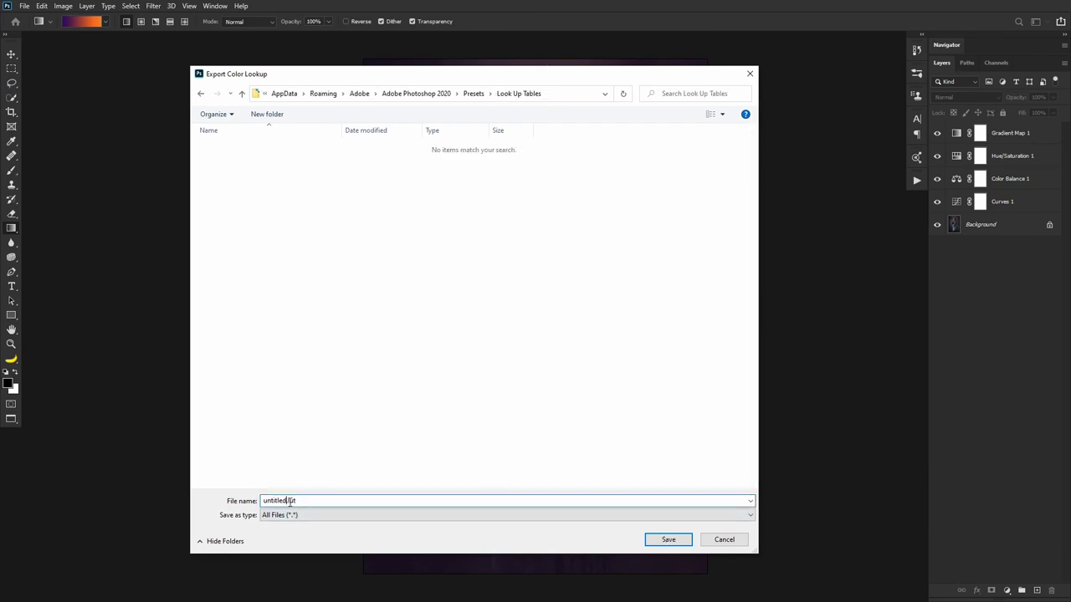
key("shift+Home")
type("The Amazing LUT")
left_click(661, 539)
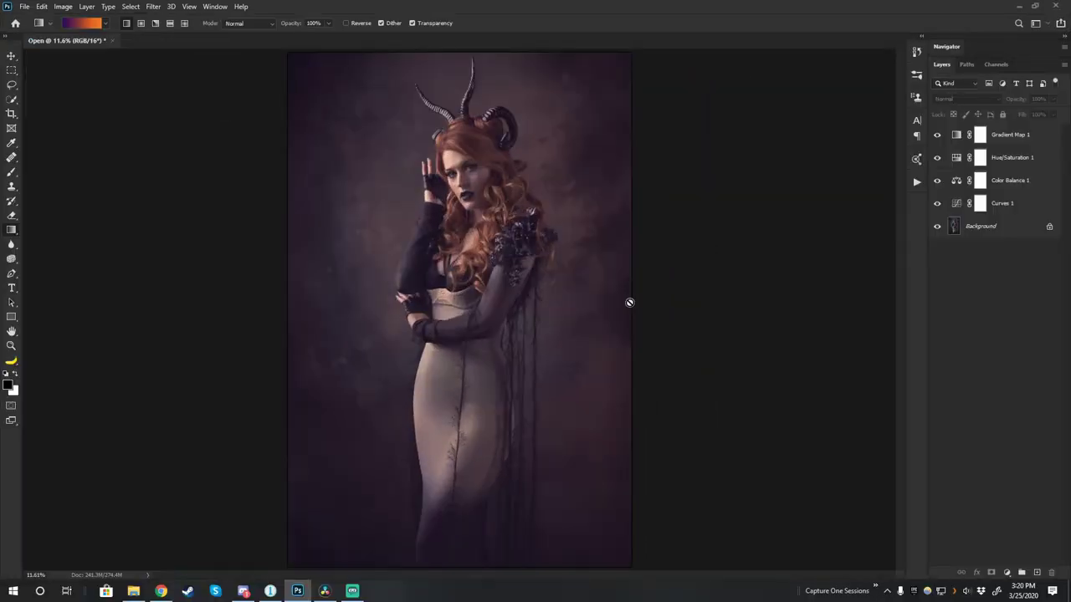
Step: Delete the four adjustment layers from Curves 1 through Gradient Map 1, keeping only the Background
left_click(1031, 205)
left_click(1033, 140, "shift")
left_click(1051, 572)
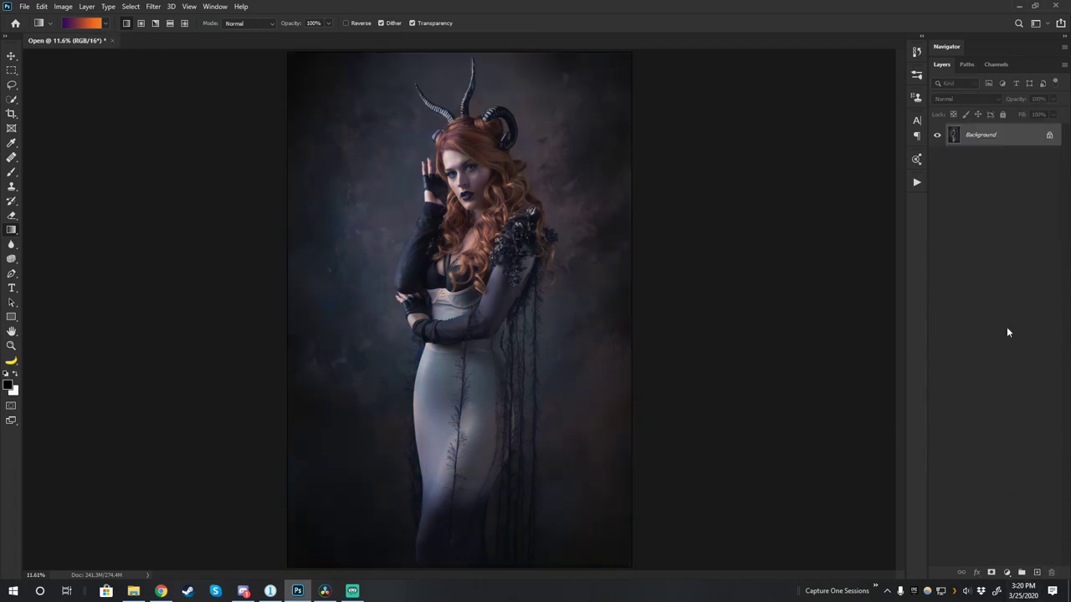
Step: Add a Color Lookup adjustment layer and load "The Amazing LUT.cube" from the Look Up Tables folder as its 3D LUT
left_click(1006, 572)
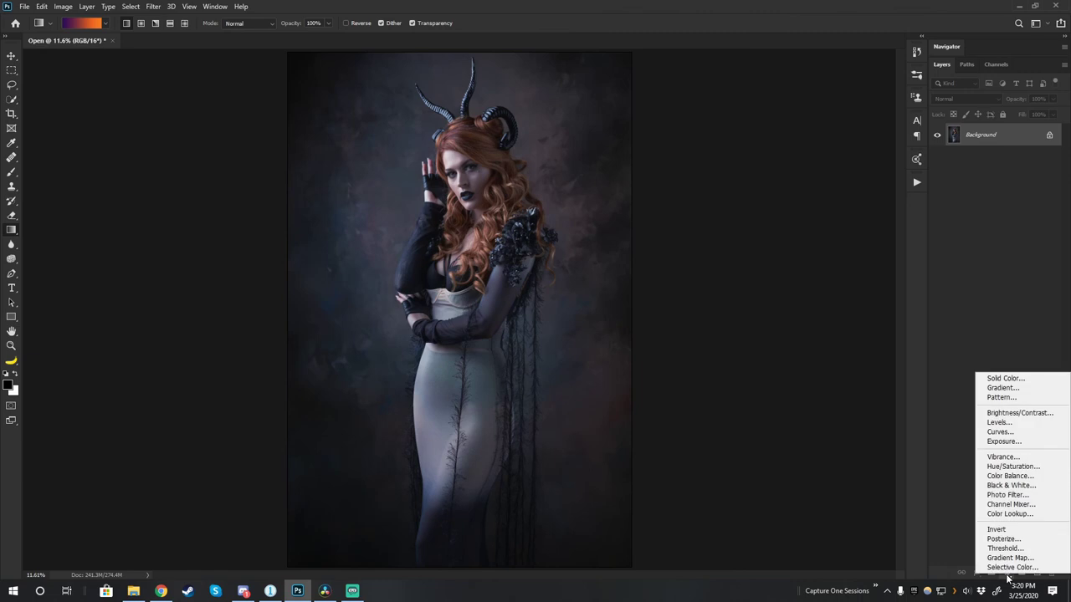
left_click(1015, 514)
left_click(795, 134)
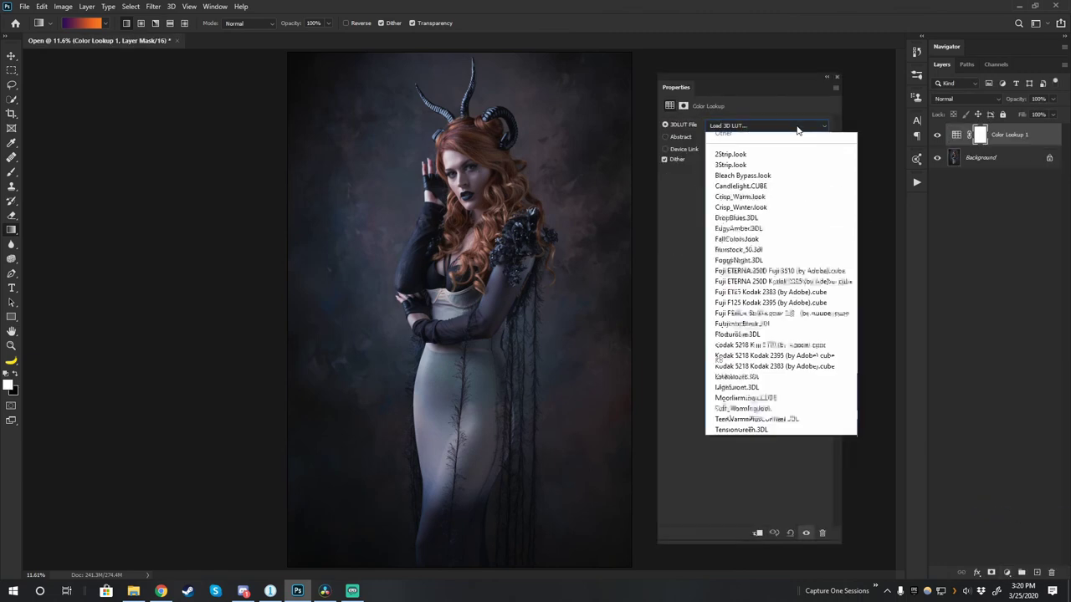
left_click(784, 139)
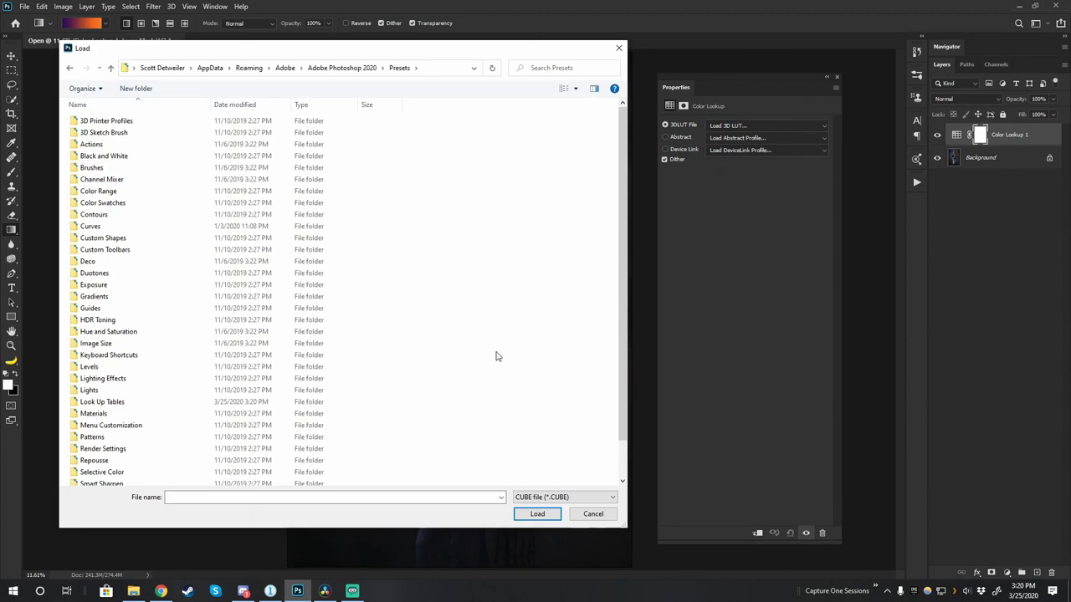
double_click(126, 402)
left_click(138, 125)
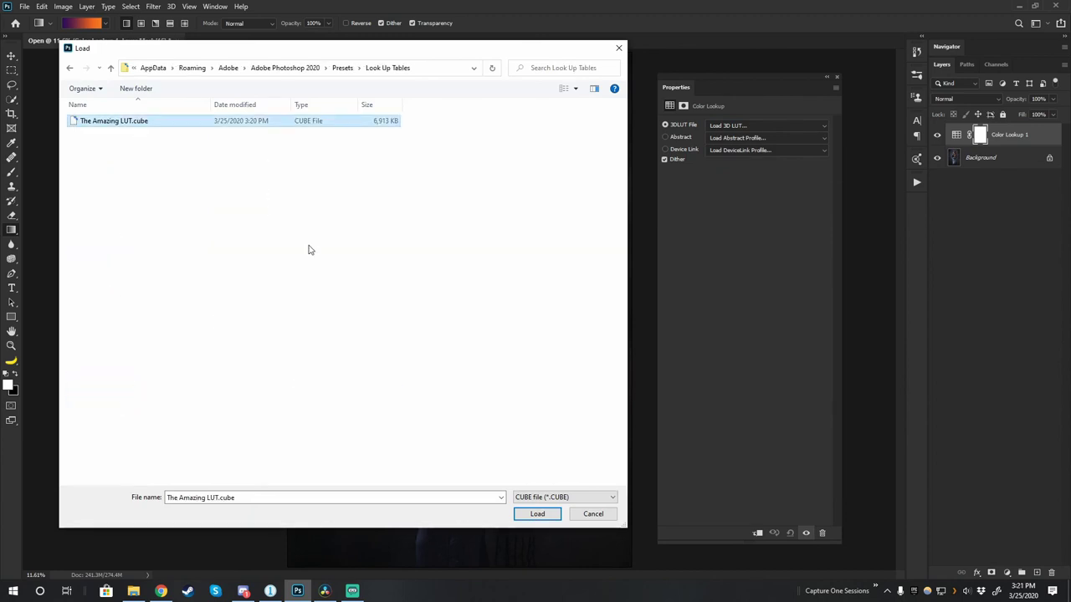
left_click(540, 512)
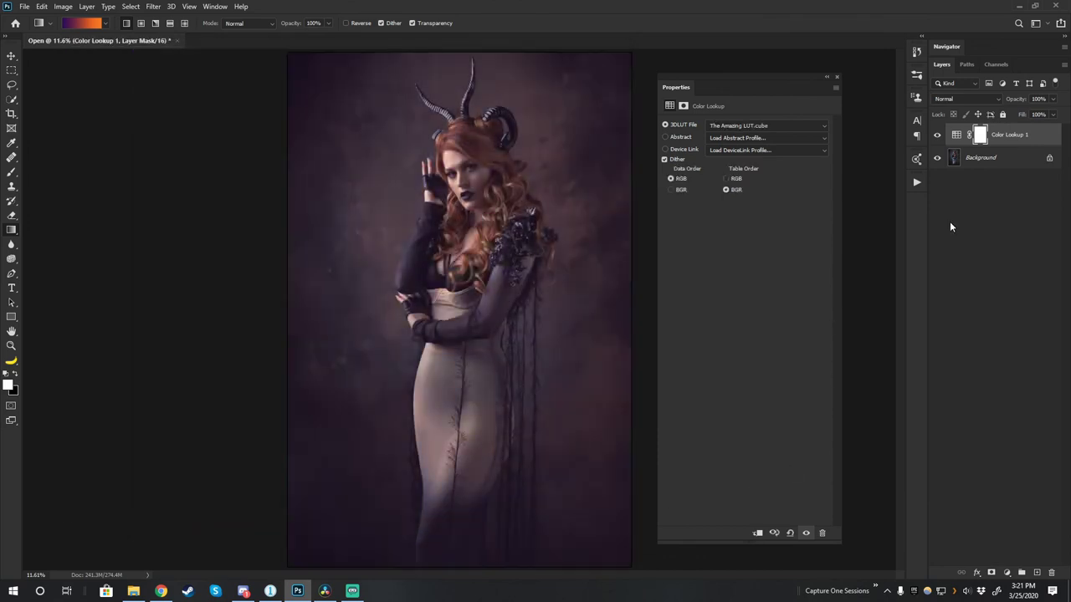
Step: Compare the portrait with and without the Color Lookup layer, and view the graded image in full-screen mode without the layer's properties
left_click(937, 134)
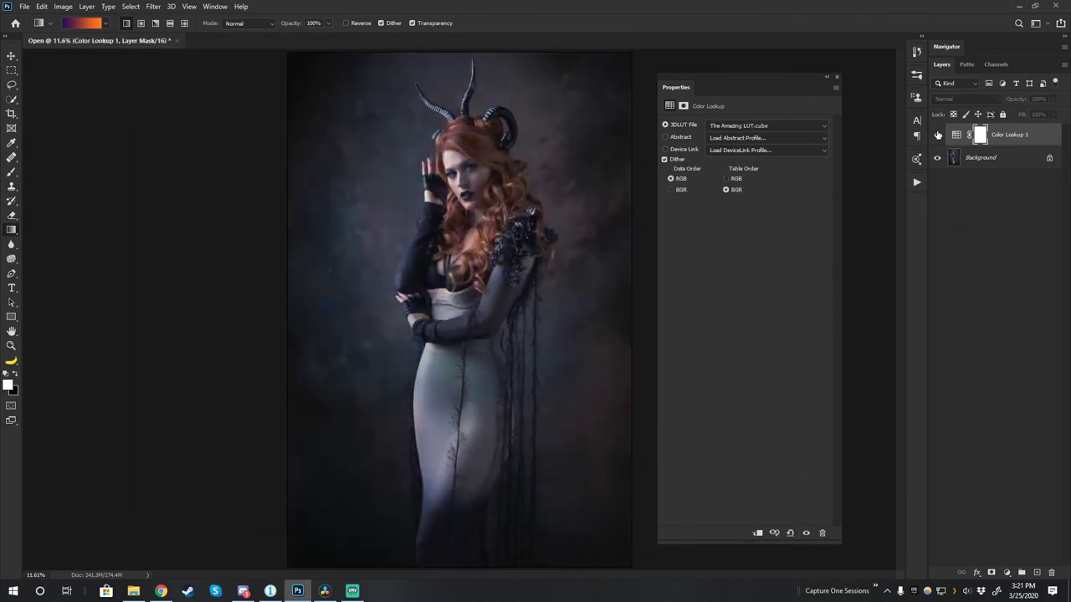
left_click(938, 135)
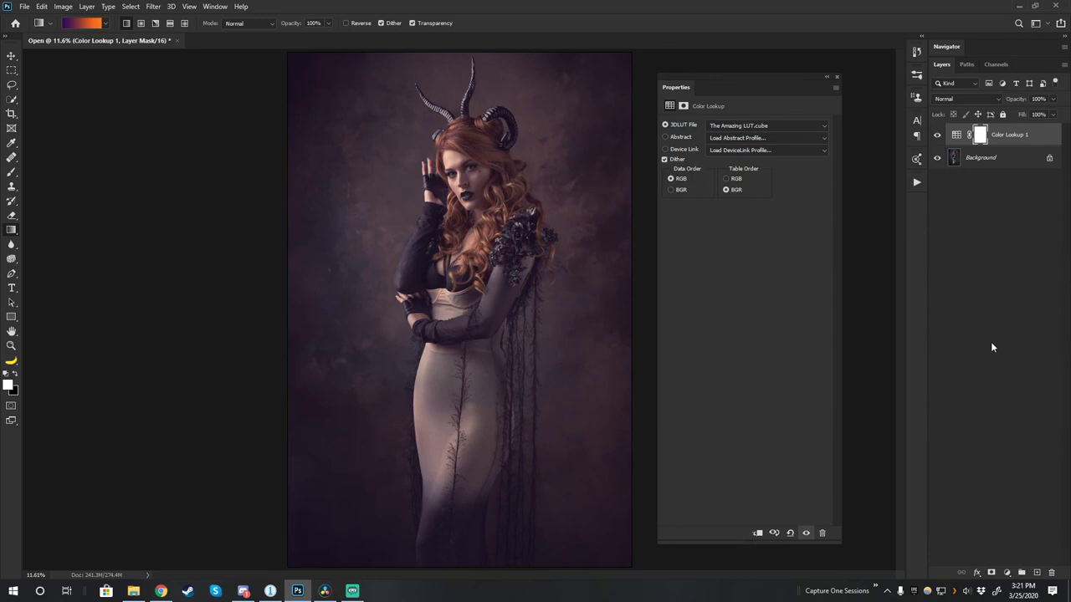
left_click(837, 76)
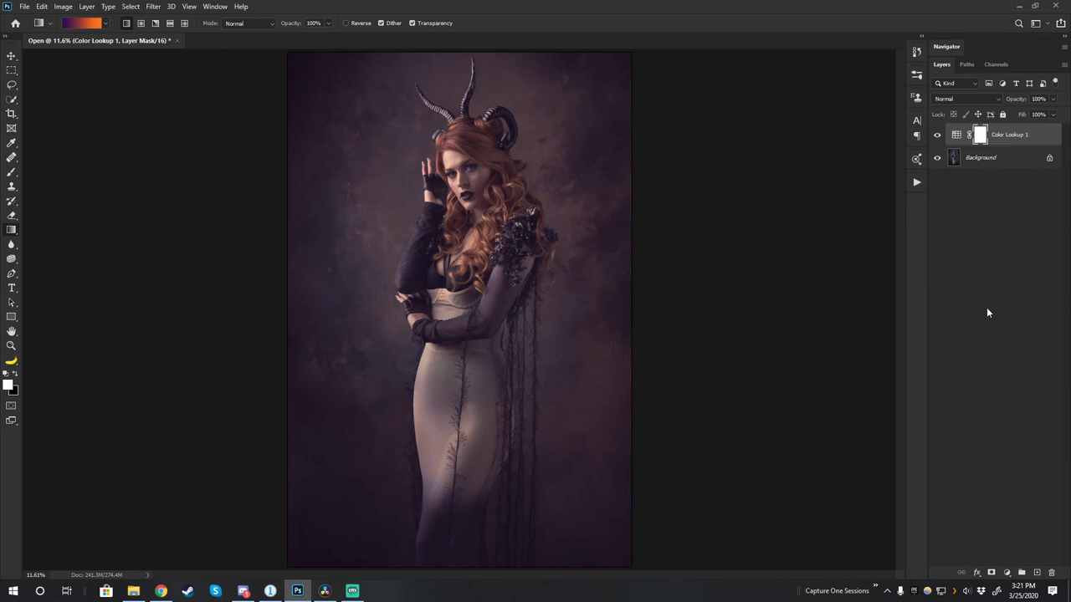
key("f")
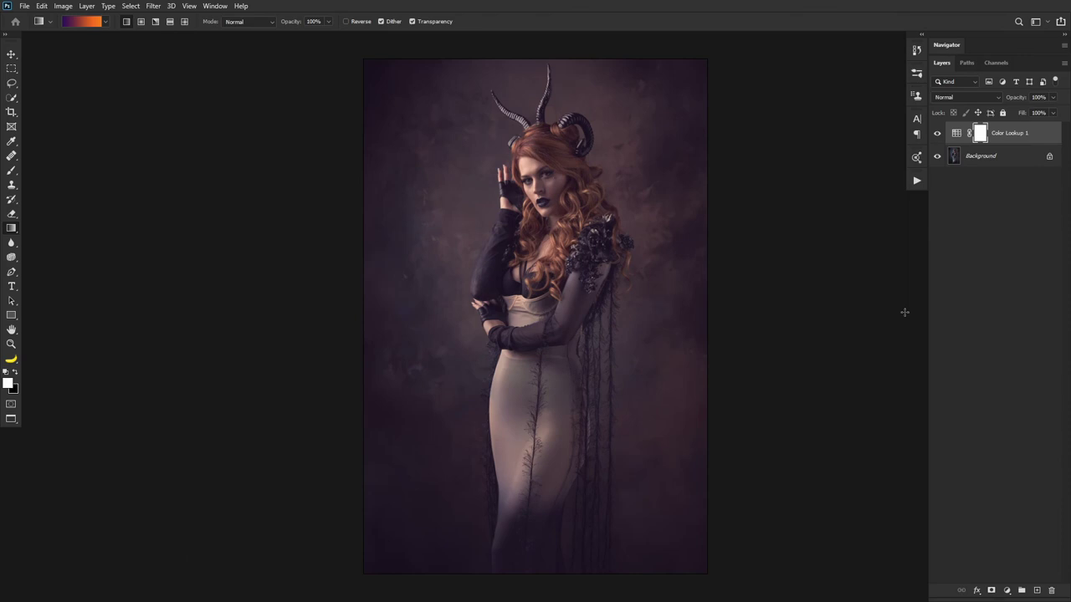